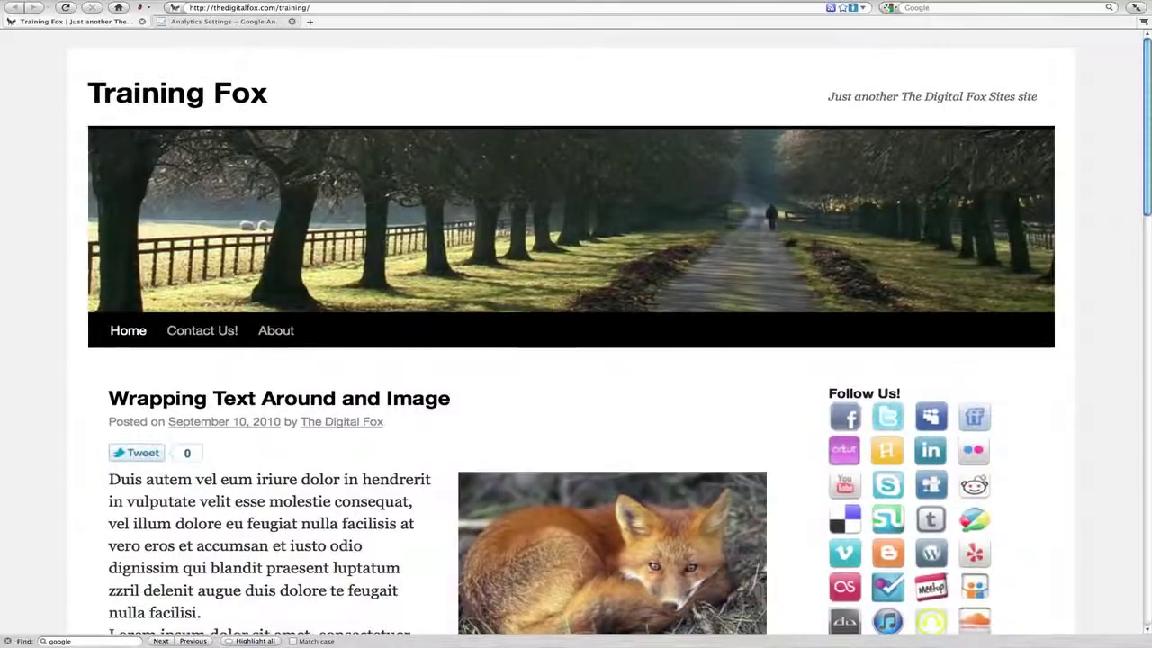
Step: Go to the Training Fox site's admin area by appending wp-admin to its URL
{"action": "left_click", "coordinate": [309, 11]}
{"action": "key", "text": "Right"}
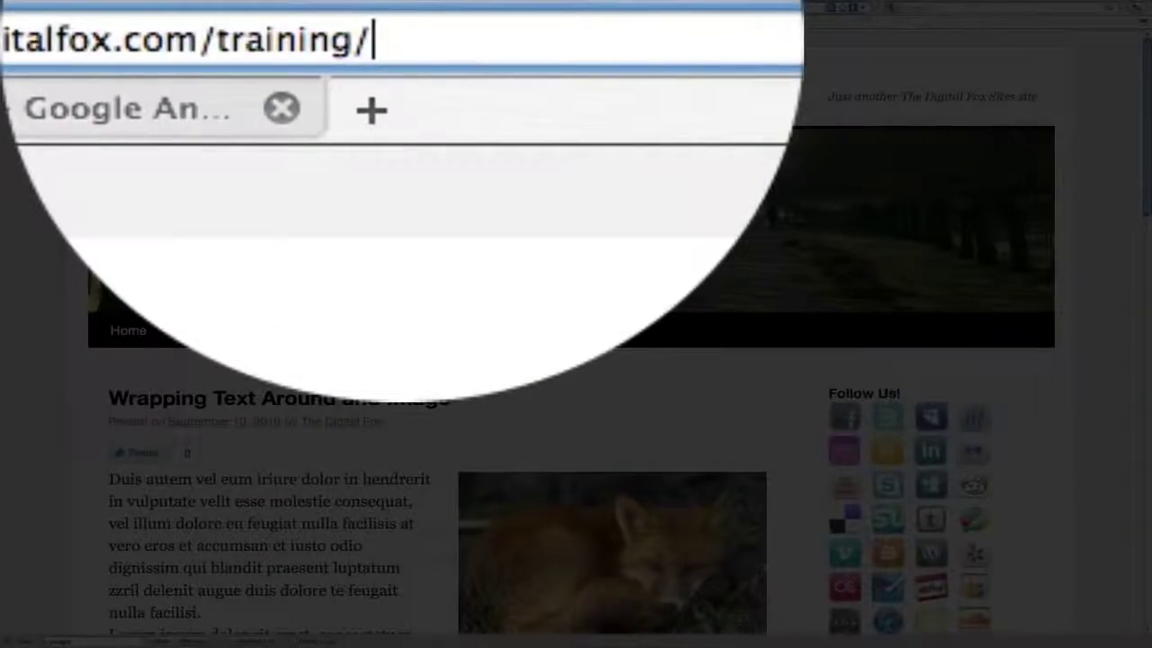
{"action": "type", "text": "wp-a"}
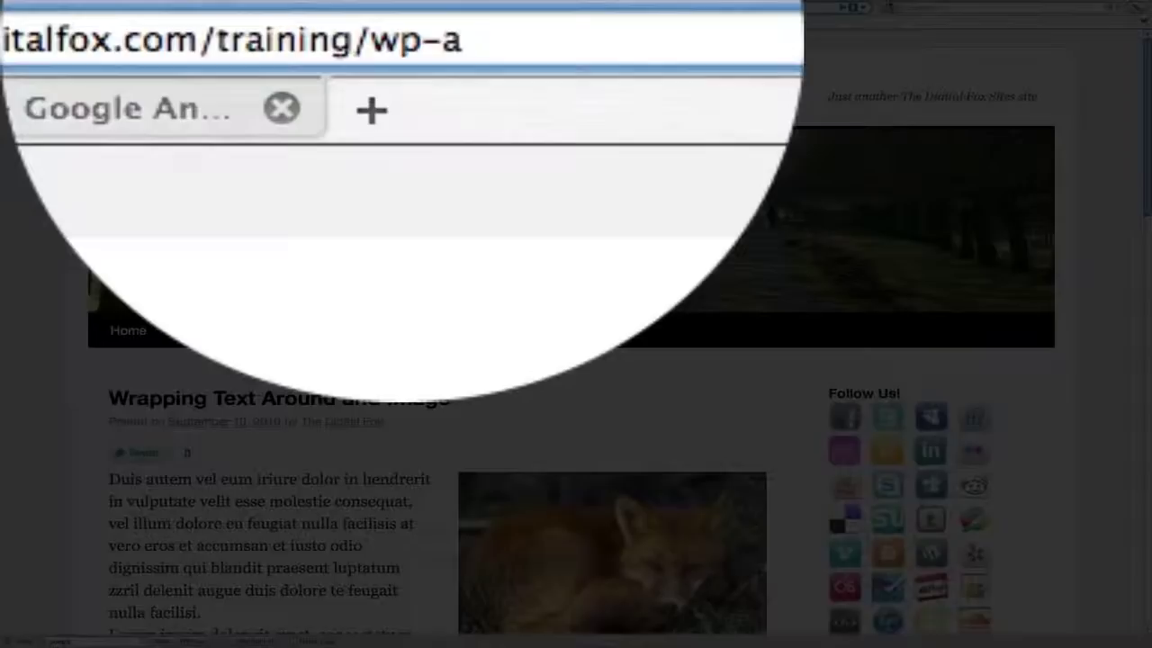
{"action": "type", "text": "dmin"}
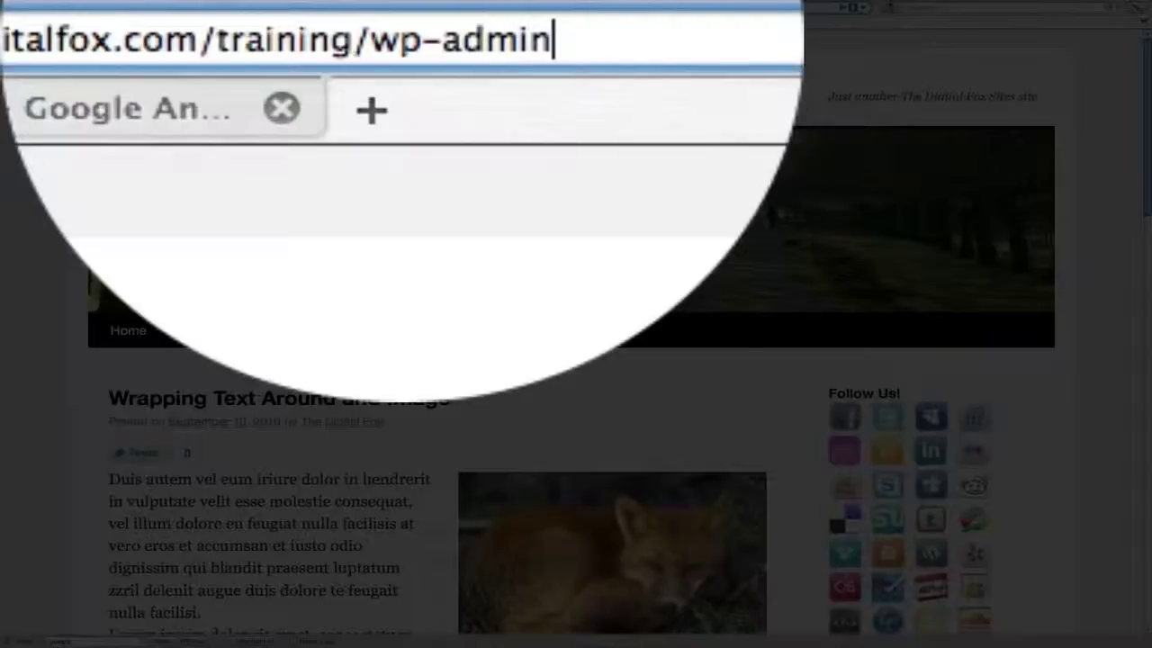
{"action": "key", "text": "Return"}
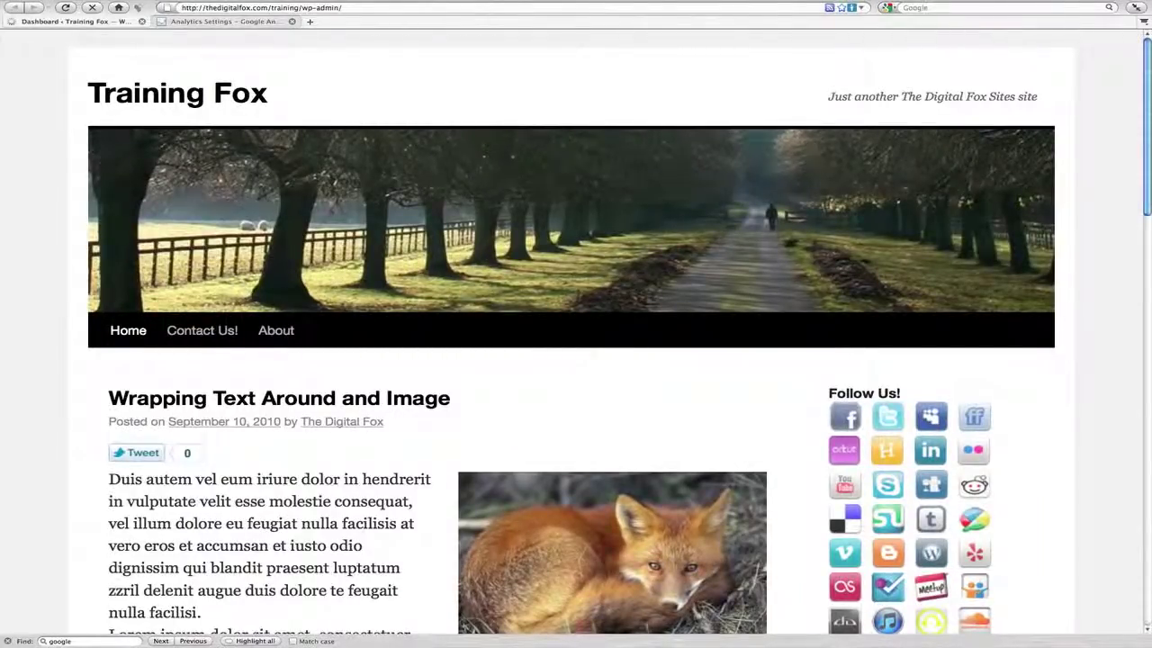
Step: Open the Google Analytics plugin settings from the admin Settings menu
{"action": "scroll", "coordinate": [153, 256], "scroll_direction": "down", "scroll_amount": 2}
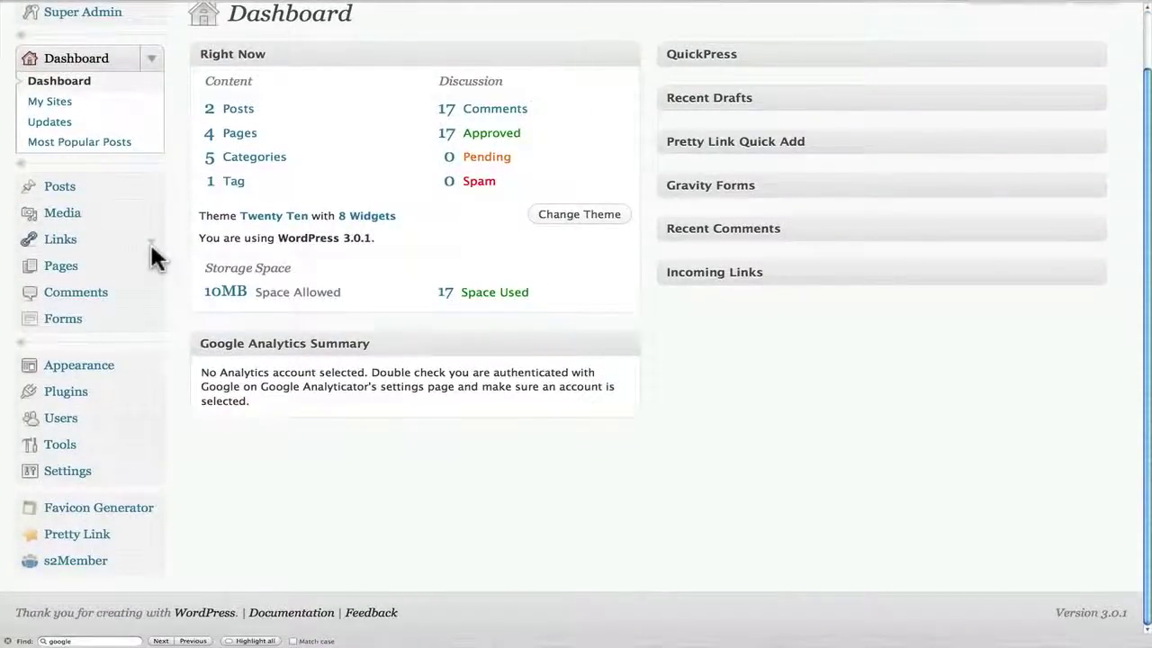
{"action": "left_click", "coordinate": [154, 468]}
{"action": "scroll", "coordinate": [185, 432], "scroll_direction": "down", "scroll_amount": 5}
{"action": "scroll", "coordinate": [184, 432], "scroll_direction": "down", "scroll_amount": 1}
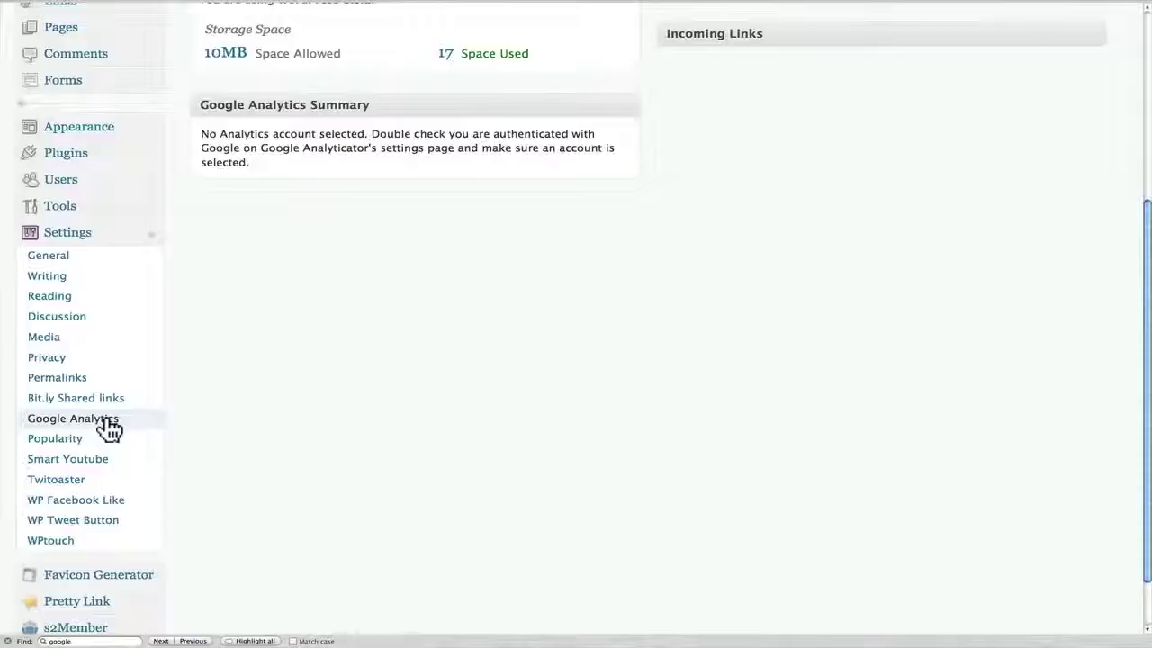
{"action": "left_click", "coordinate": [72, 418]}
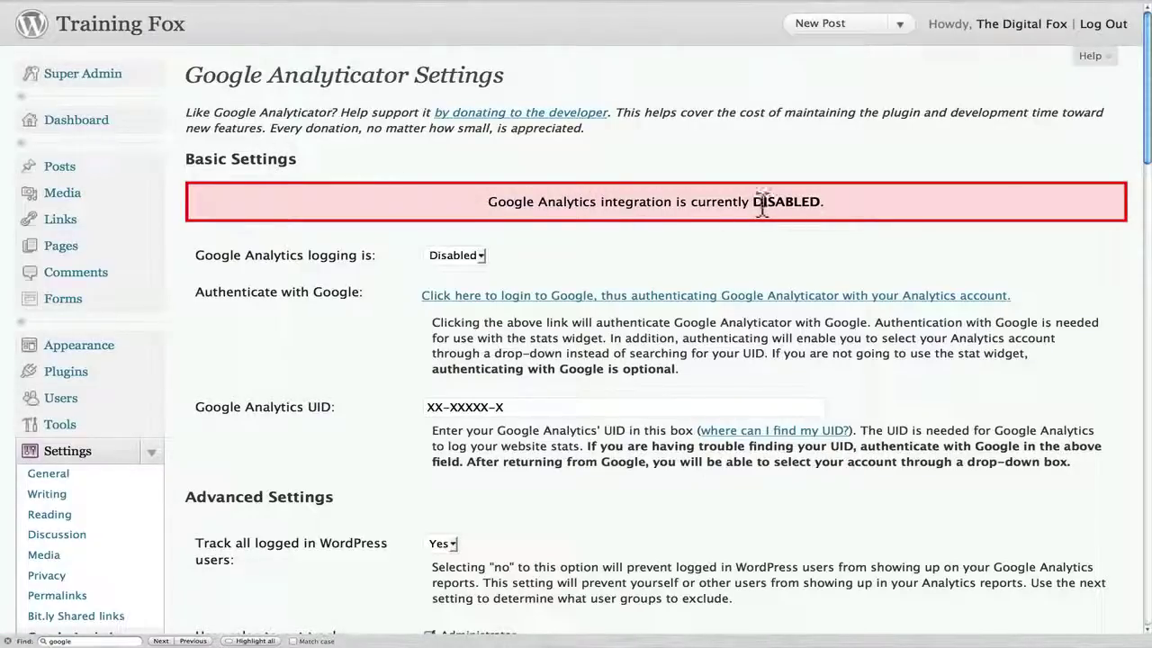
Step: Choose Enabled in the 'Google Analytics logging is' dropdown
{"action": "left_click", "coordinate": [481, 258]}
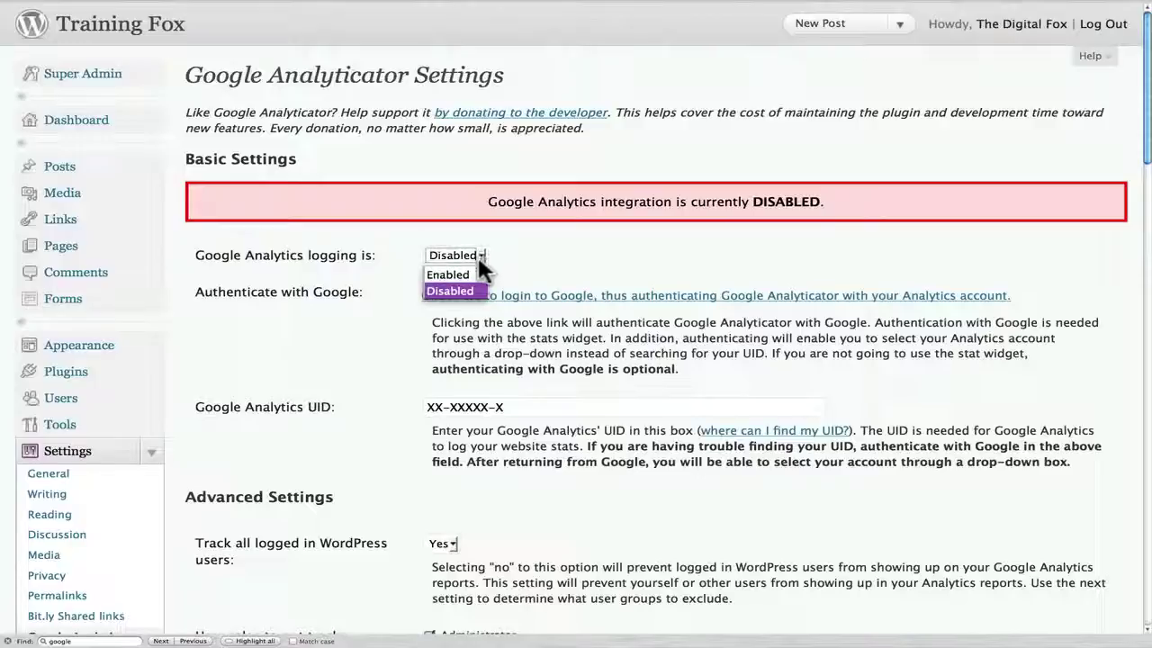
{"action": "left_click", "coordinate": [537, 266]}
{"action": "left_click", "coordinate": [464, 250]}
{"action": "left_click", "coordinate": [457, 280]}
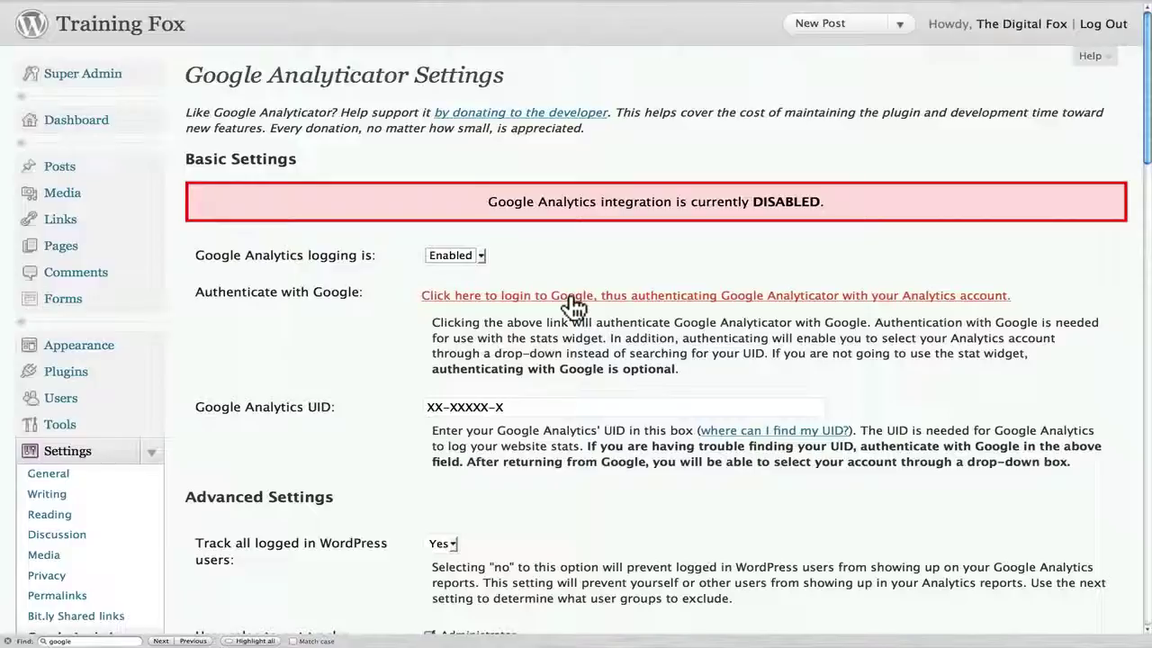
Step: Log in to Google from the plugin and grant thedigitalfox.com access to Google Analytics
{"action": "left_click", "coordinate": [573, 306]}
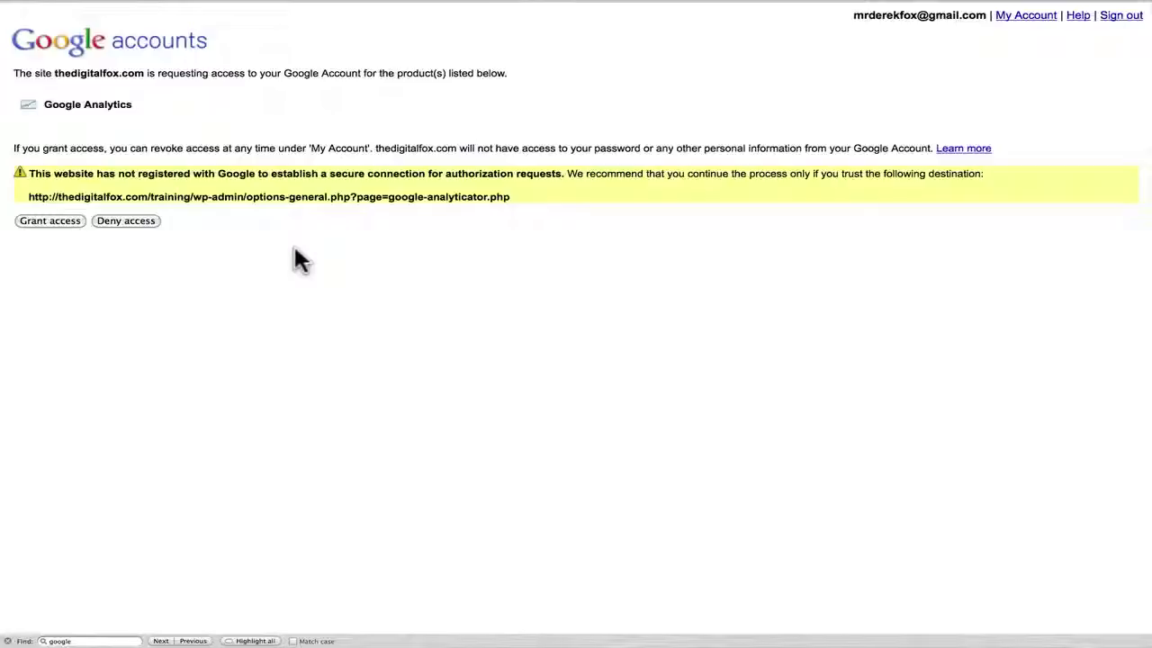
{"action": "left_click", "coordinate": [50, 222]}
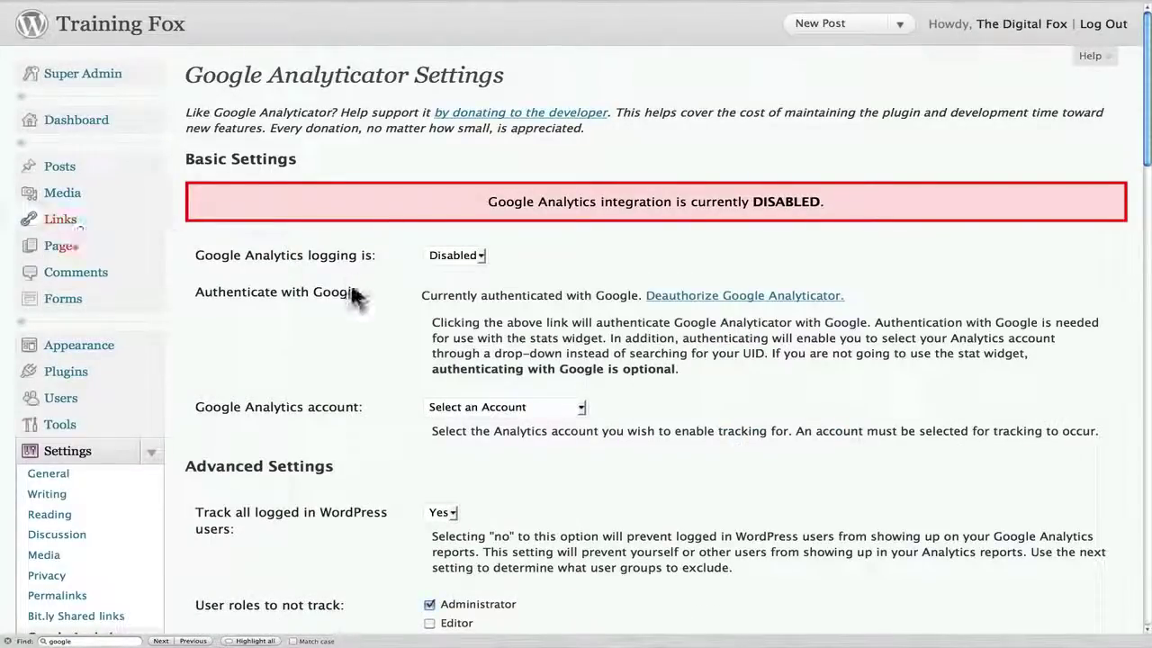
Step: Select thedigitalfox.com as the Google Analytics account
{"action": "scroll", "coordinate": [355, 297], "scroll_direction": "down", "scroll_amount": 3}
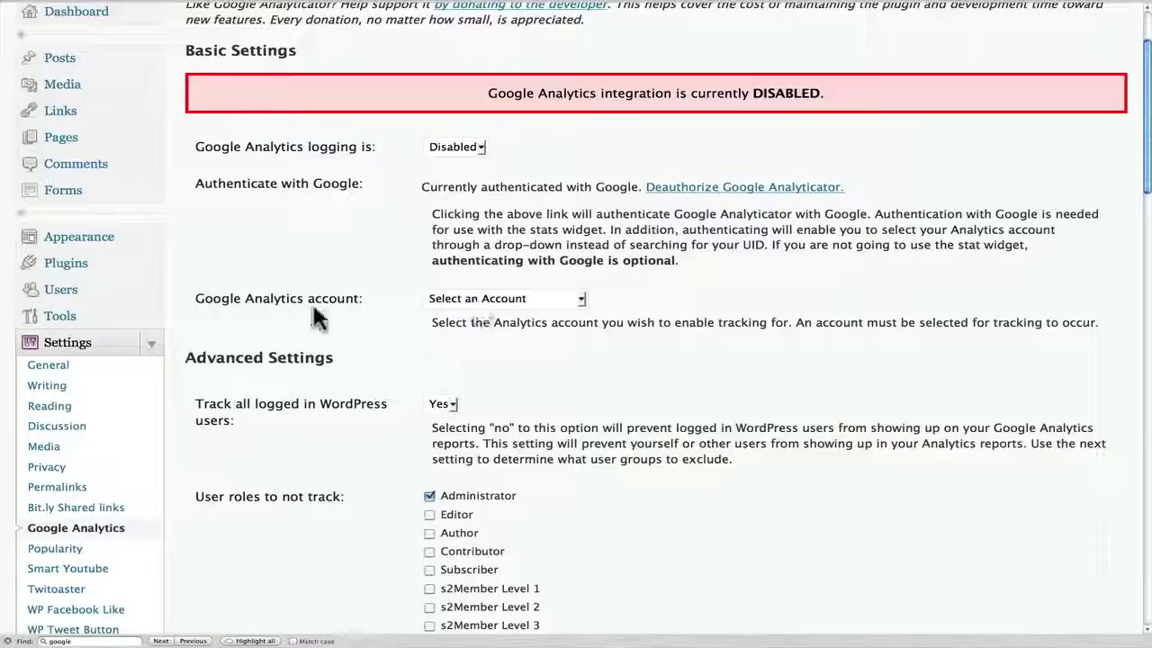
{"action": "left_click", "coordinate": [448, 301]}
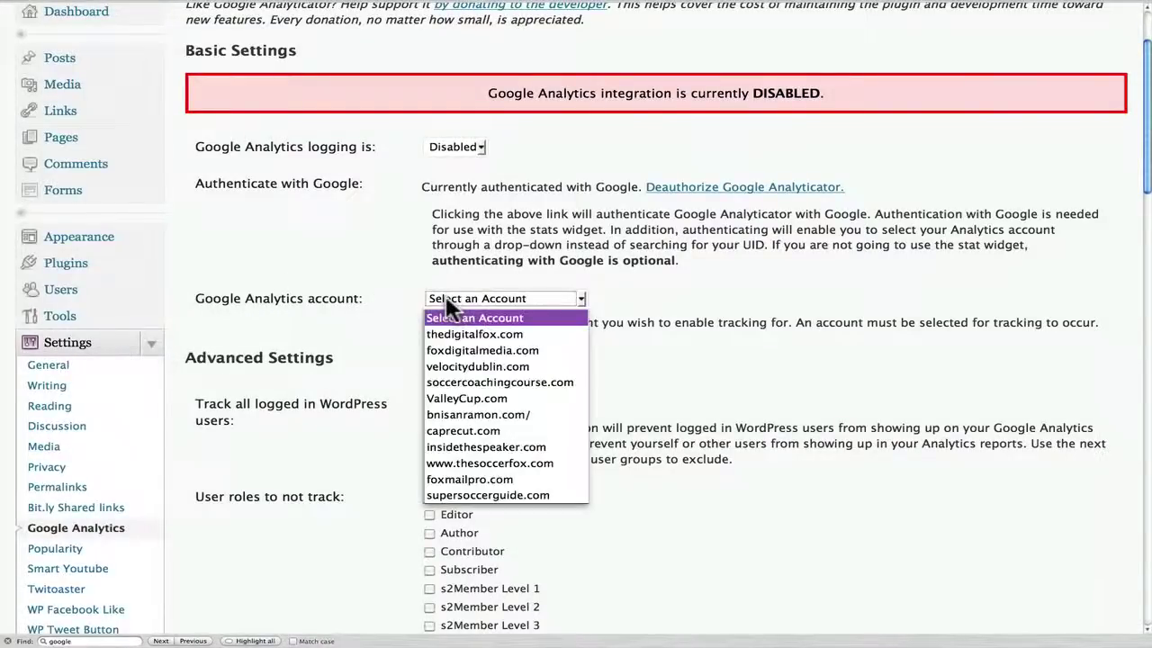
{"action": "left_click", "coordinate": [486, 333]}
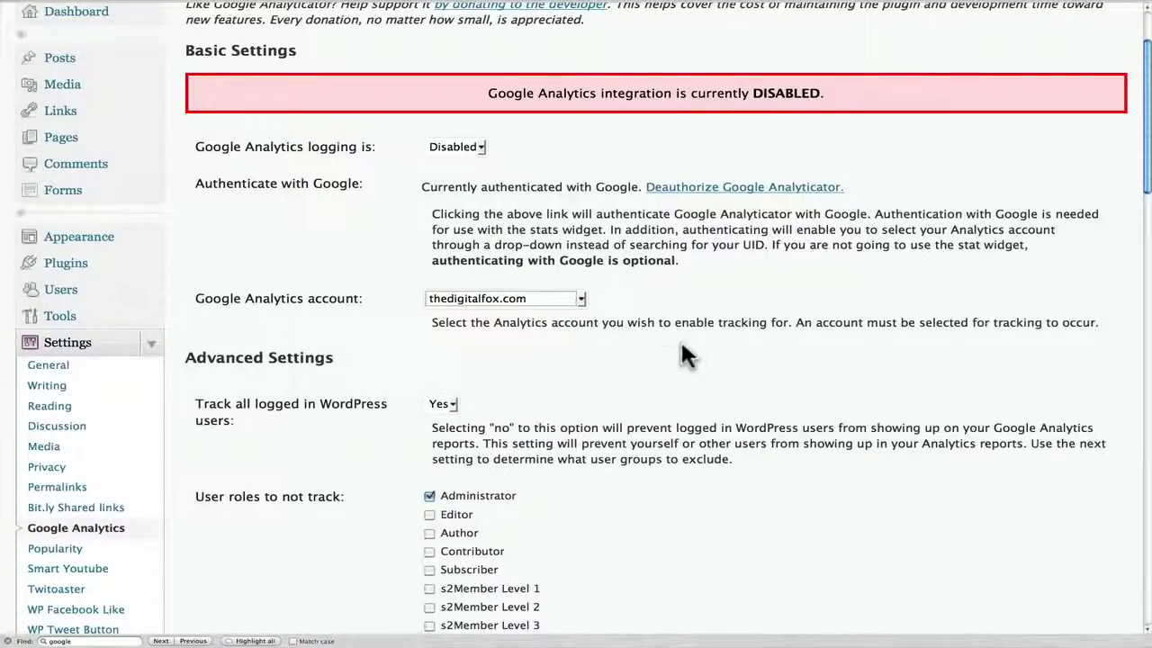
Step: Save the Google Analyticator settings with Save Changes at the bottom of the page
{"action": "scroll", "coordinate": [679, 337], "scroll_direction": "down", "scroll_amount": 3}
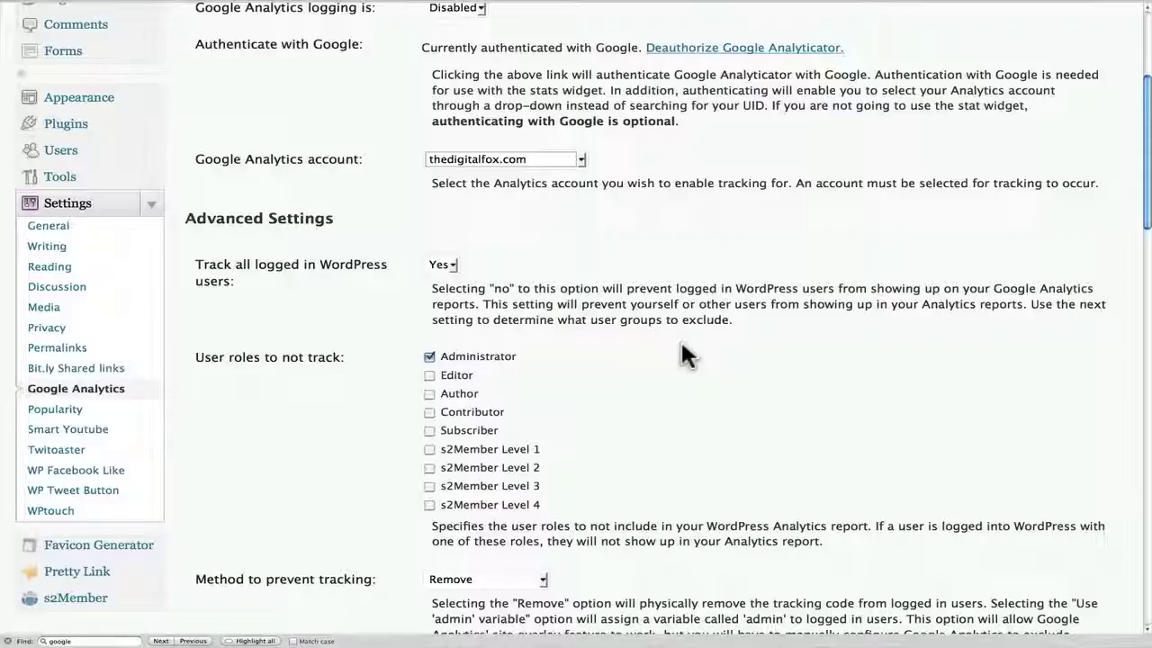
{"action": "scroll", "coordinate": [682, 354], "scroll_direction": "down", "scroll_amount": 4}
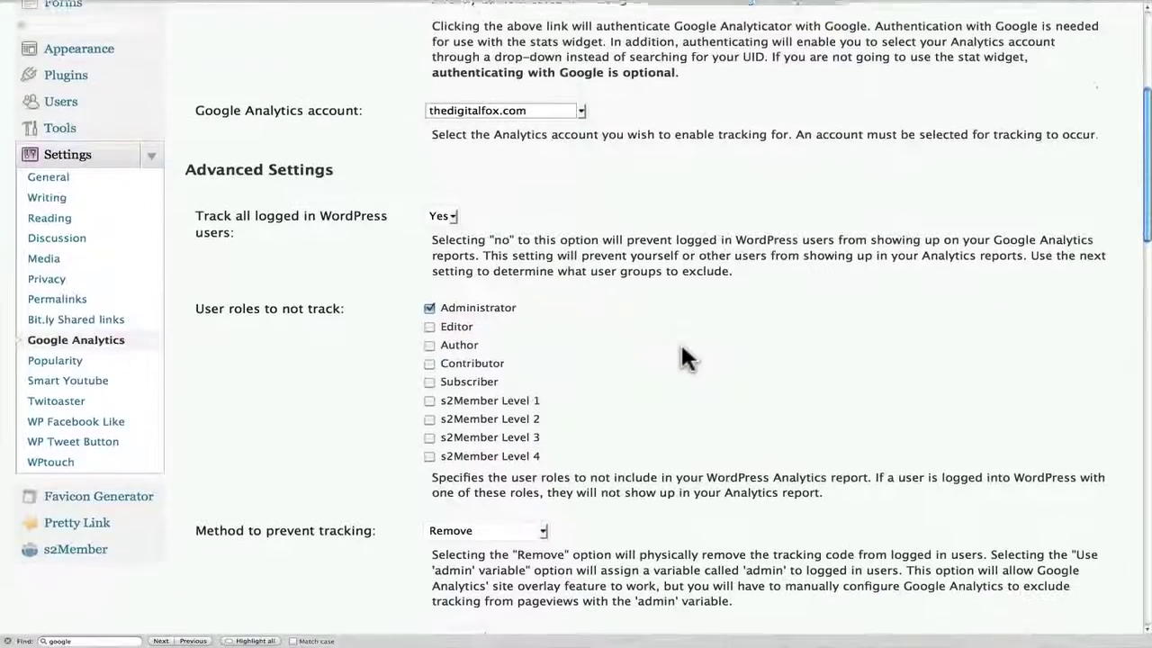
{"action": "scroll", "coordinate": [682, 354], "scroll_direction": "down", "scroll_amount": 3}
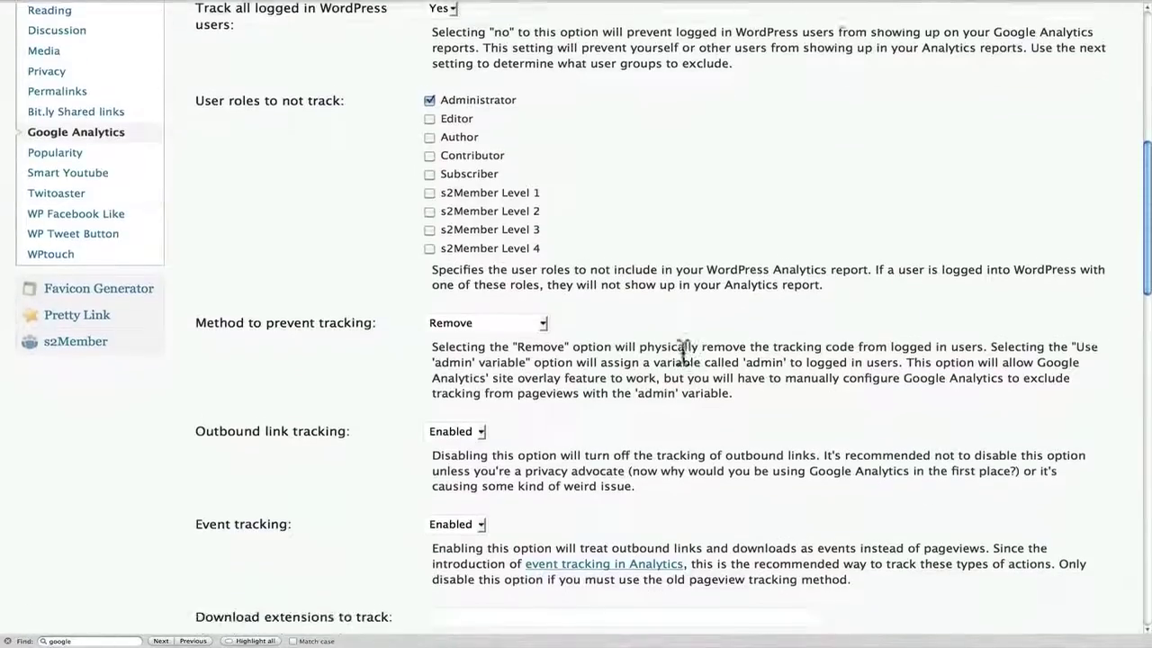
{"action": "scroll", "coordinate": [681, 355], "scroll_direction": "down", "scroll_amount": 2}
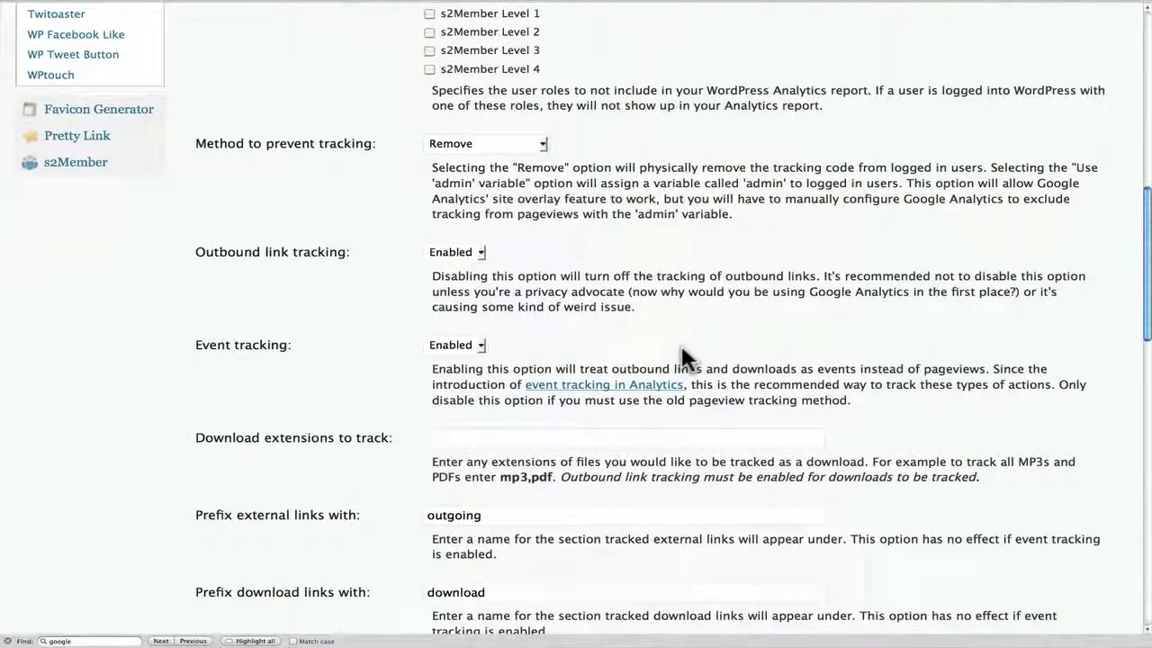
{"action": "scroll", "coordinate": [681, 351], "scroll_direction": "down", "scroll_amount": 3}
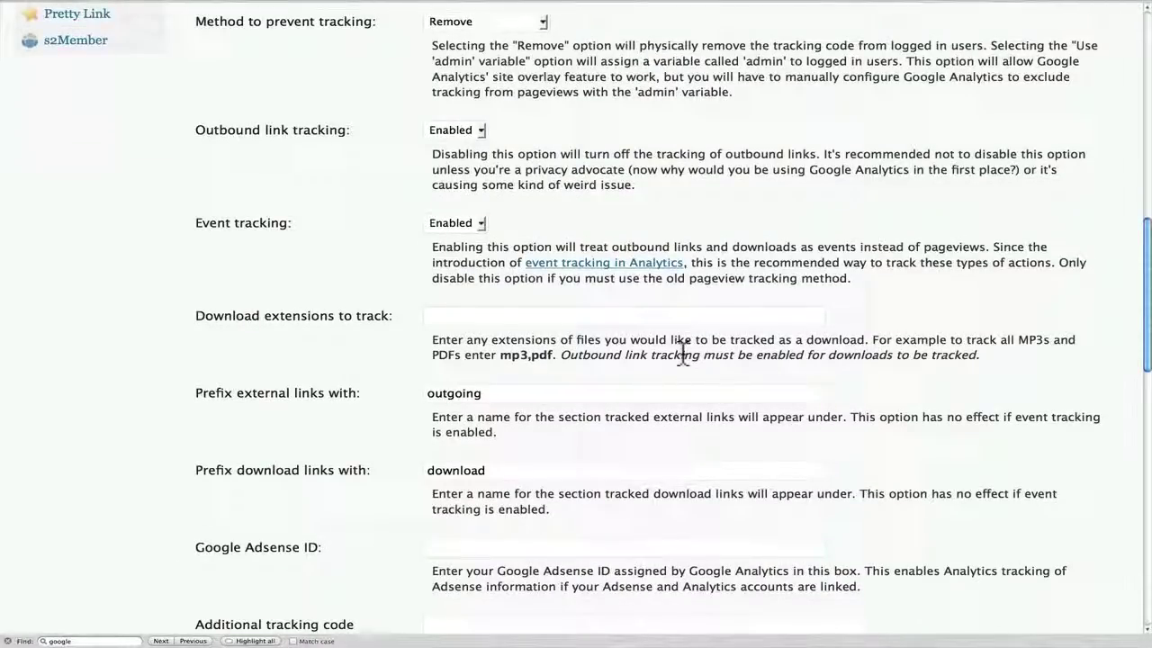
{"action": "scroll", "coordinate": [708, 414], "scroll_direction": "down", "scroll_amount": 4}
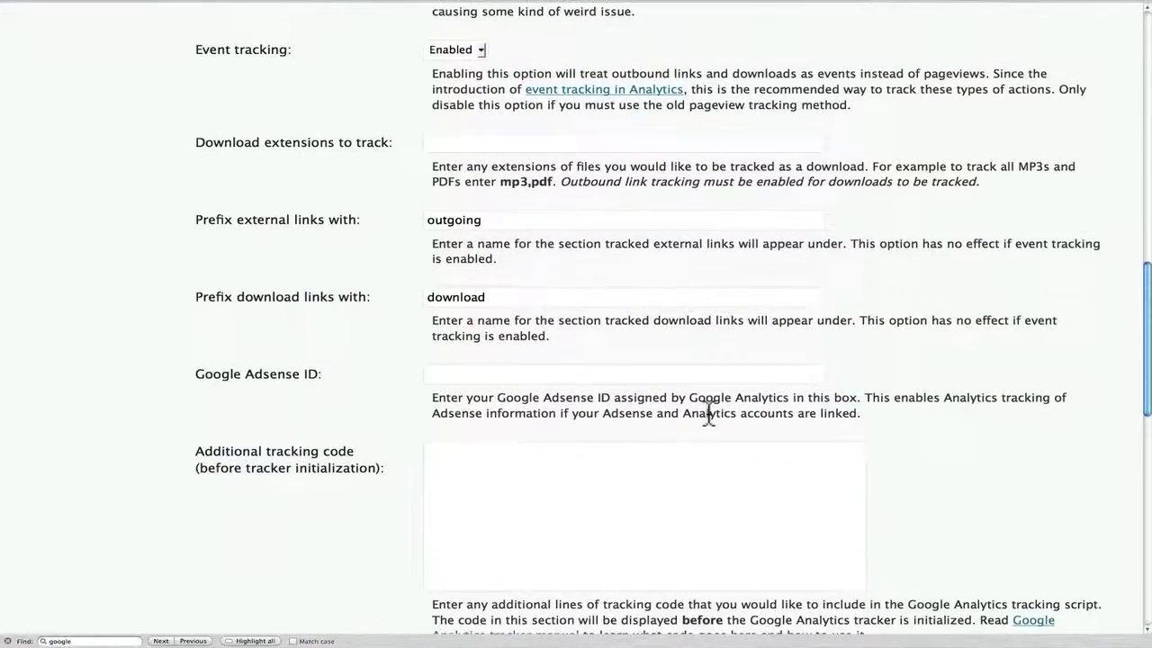
{"action": "scroll", "coordinate": [708, 414], "scroll_direction": "down", "scroll_amount": 13}
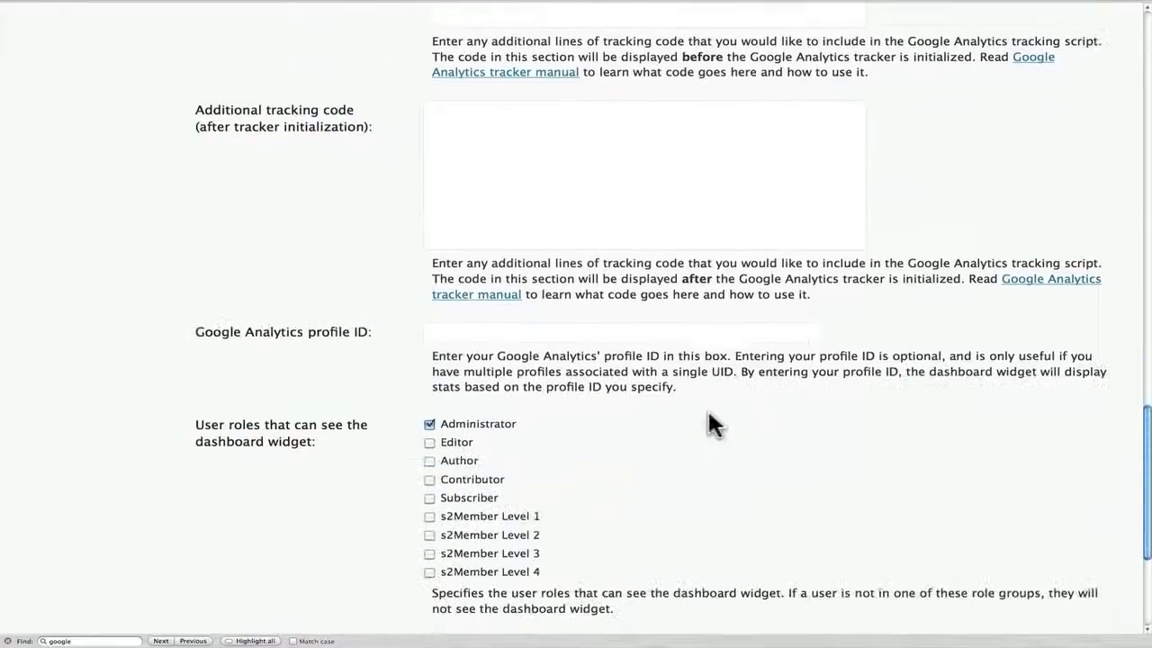
{"action": "scroll", "coordinate": [707, 414], "scroll_direction": "down", "scroll_amount": 6}
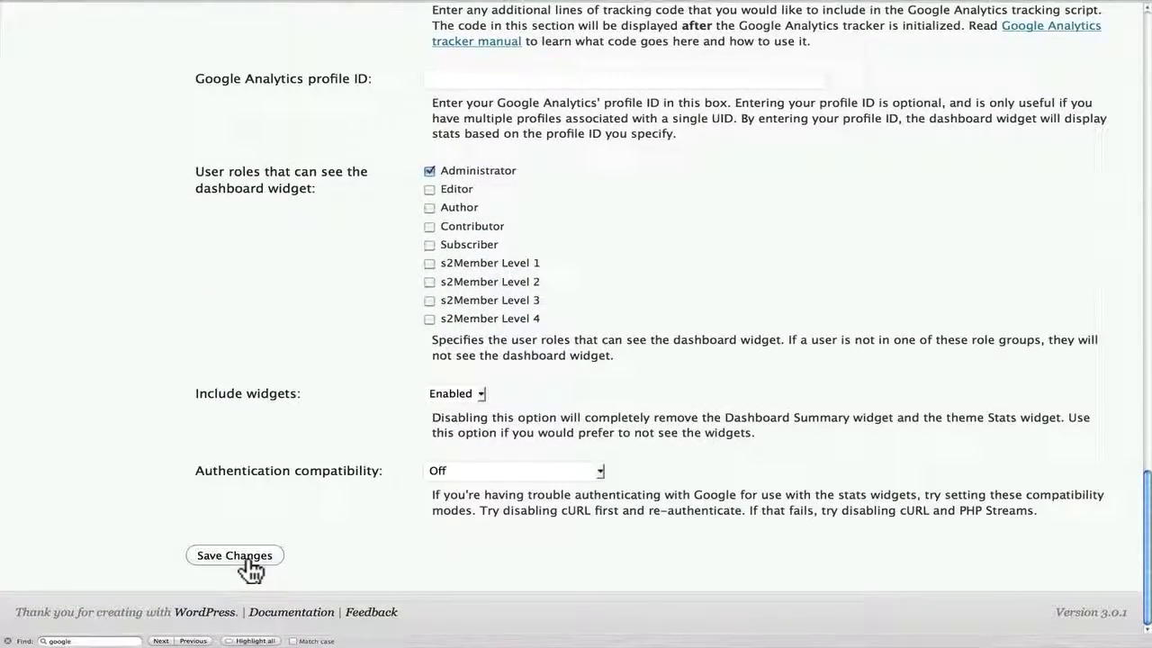
{"action": "left_click", "coordinate": [247, 558]}
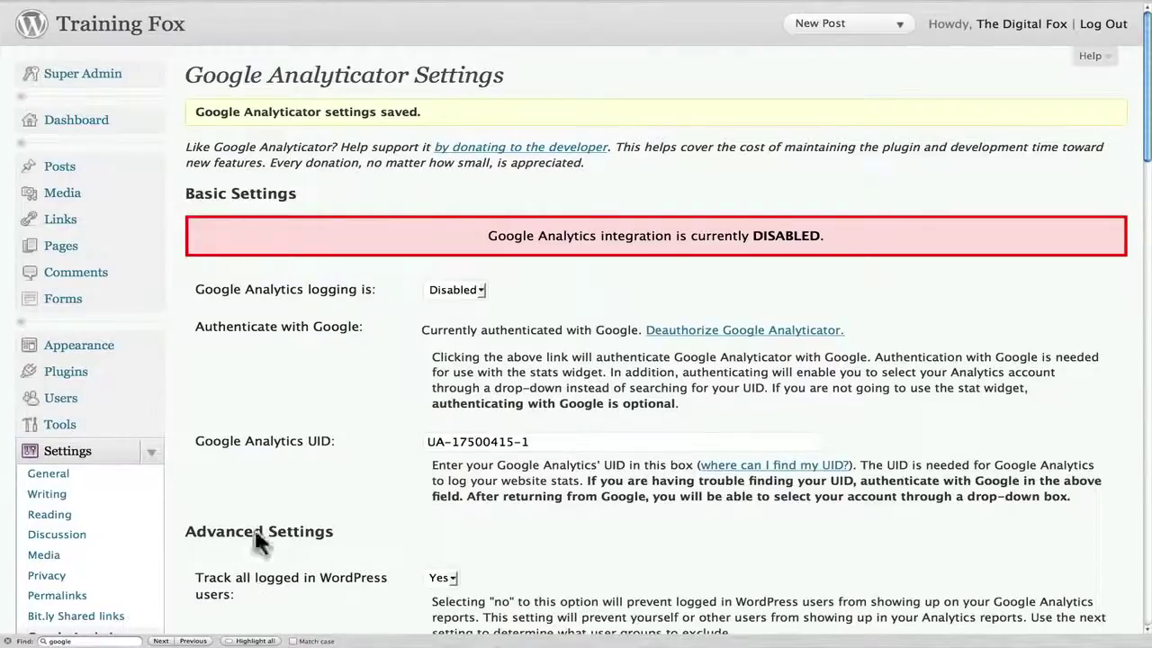
Step: Switch Google Analytics logging back to Enabled for thedigitalfox.com tracking
{"action": "left_click", "coordinate": [480, 292]}
{"action": "left_click", "coordinate": [445, 305]}
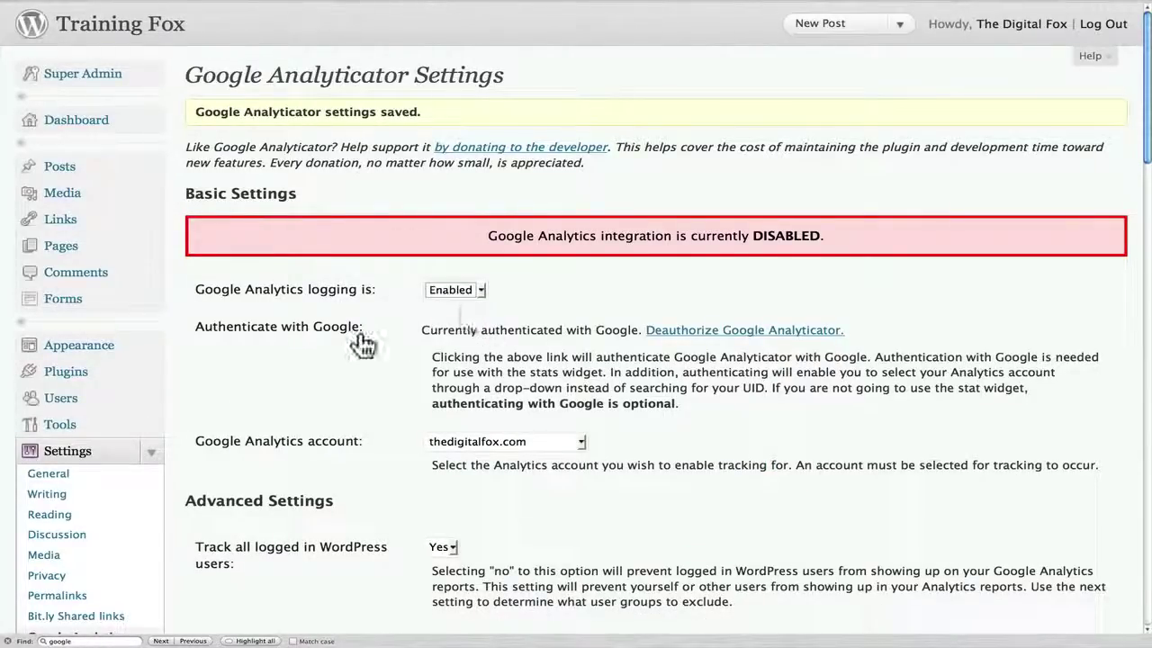
{"action": "scroll", "coordinate": [356, 342], "scroll_direction": "down", "scroll_amount": 2}
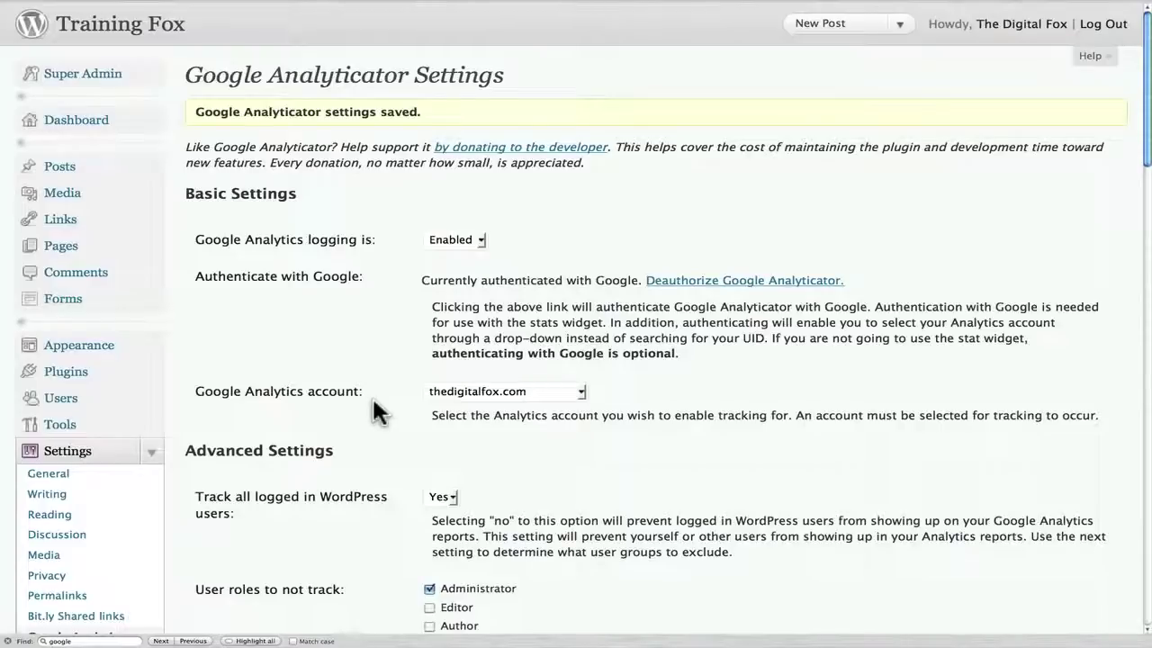
Step: Return to the dashboard and review the Analytics Summary: 452 visits, 1,224 pageviews, 30-day graph
{"action": "left_click", "coordinate": [151, 451]}
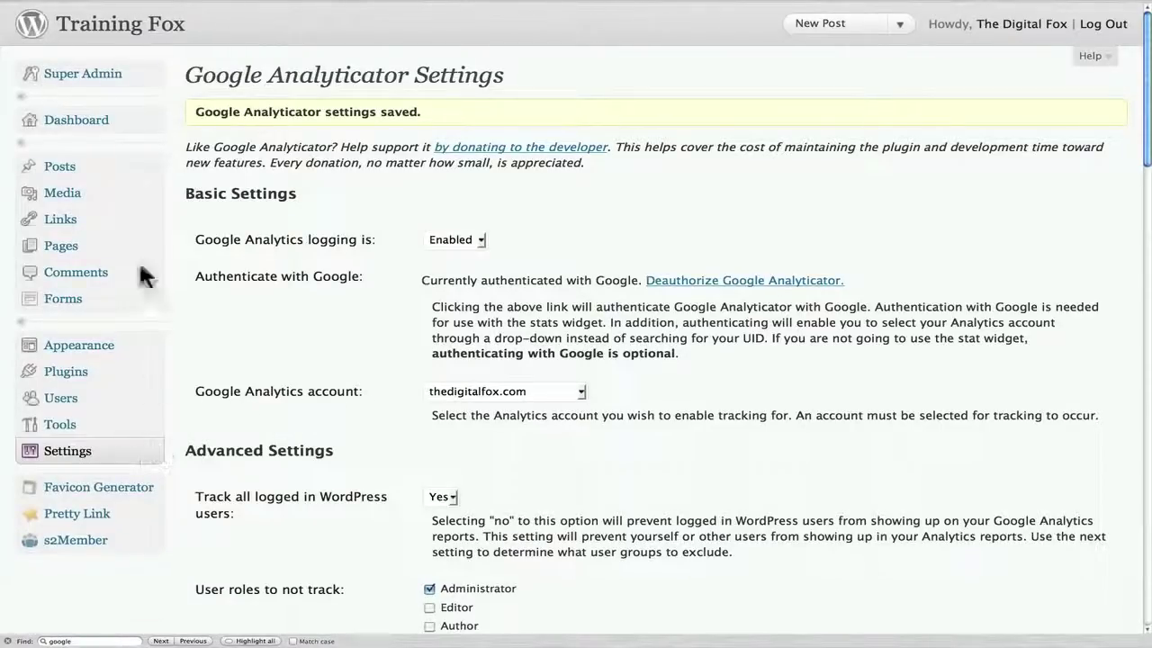
{"action": "left_click", "coordinate": [77, 121]}
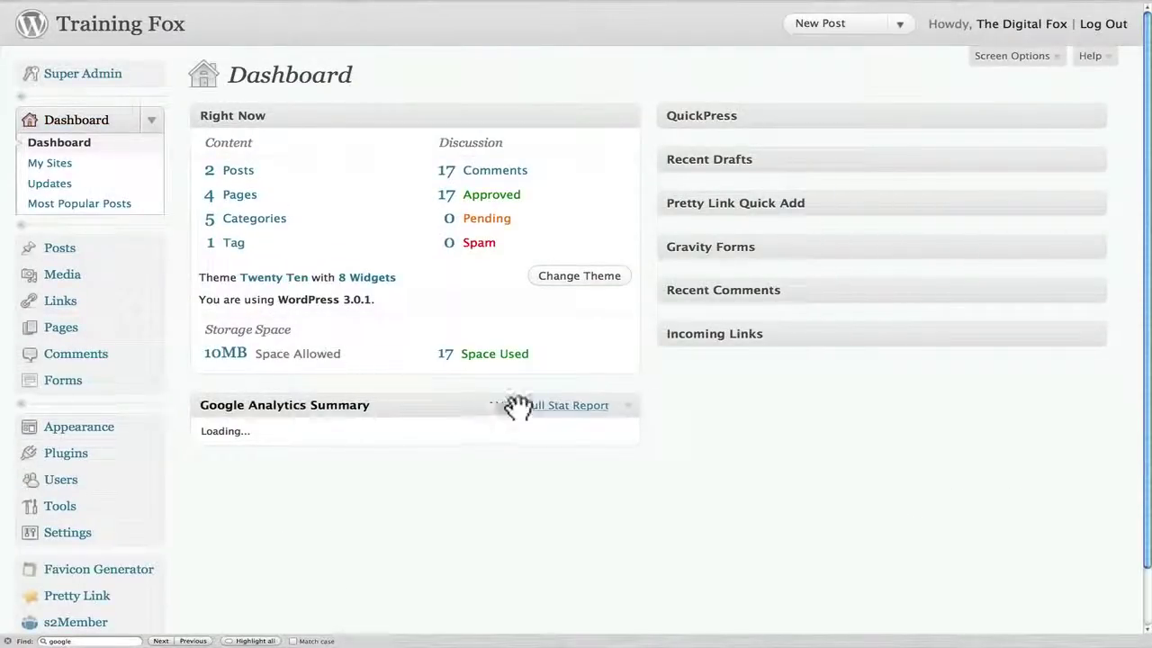
{"action": "scroll", "coordinate": [771, 404], "scroll_direction": "down", "scroll_amount": 2}
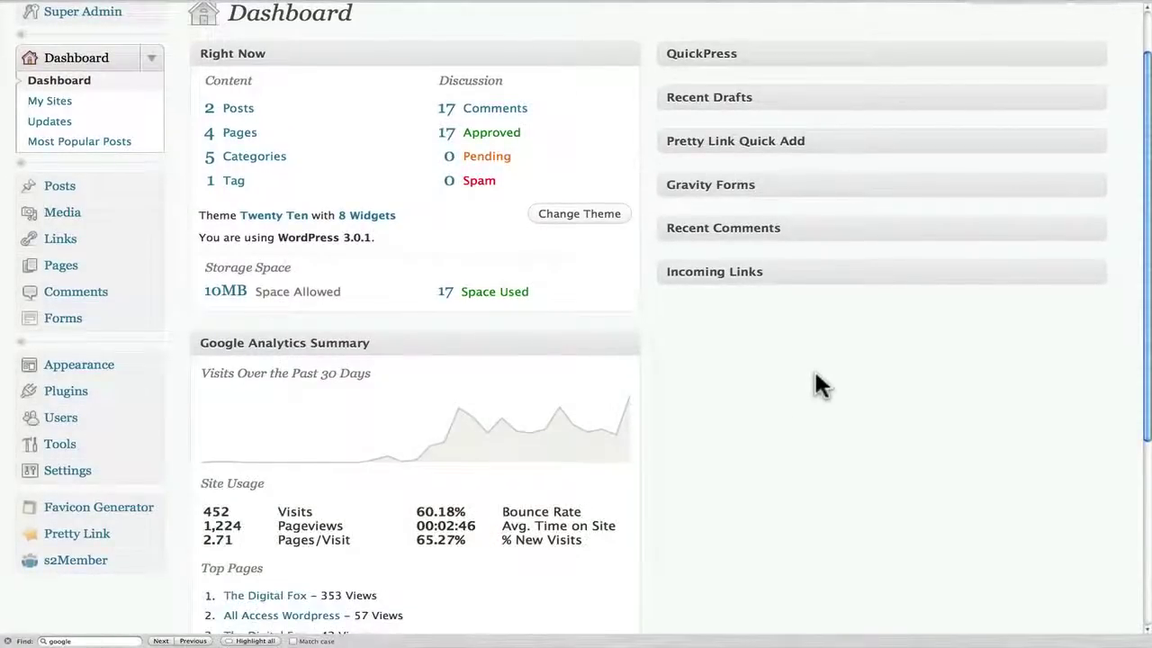
{"action": "scroll", "coordinate": [813, 378], "scroll_direction": "down", "scroll_amount": 3}
{"action": "scroll", "coordinate": [815, 389], "scroll_direction": "down", "scroll_amount": 1}
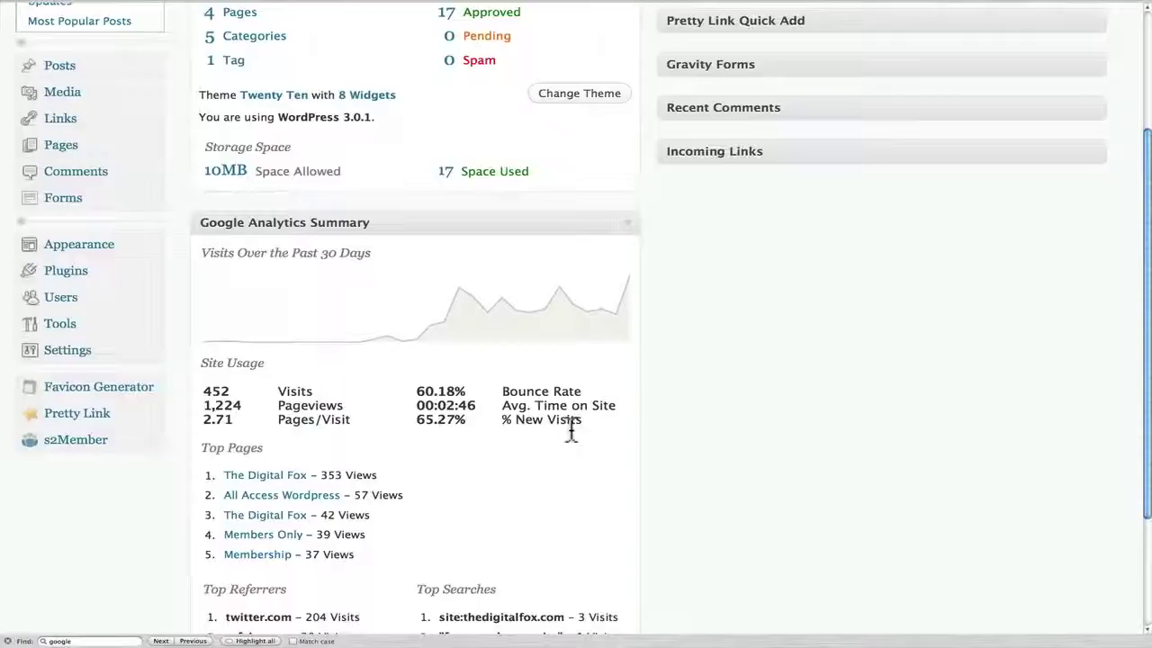
{"action": "scroll", "coordinate": [570, 432], "scroll_direction": "down", "scroll_amount": 3}
{"action": "scroll", "coordinate": [571, 432], "scroll_direction": "up", "scroll_amount": 5}
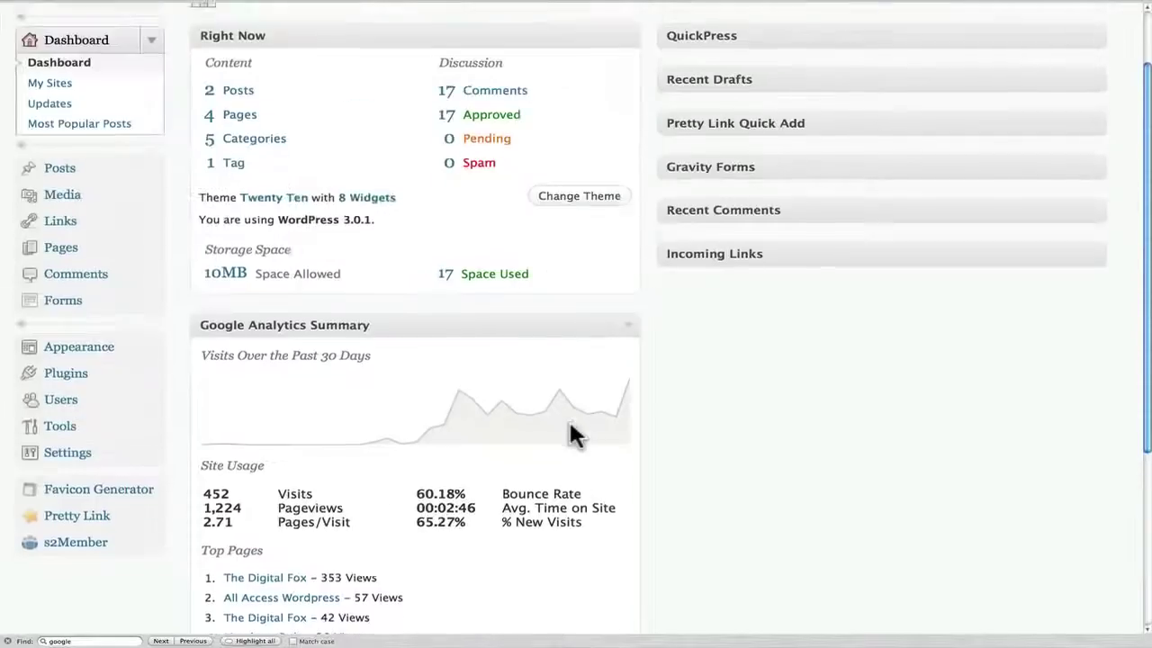
{"action": "scroll", "coordinate": [571, 432], "scroll_direction": "up", "scroll_amount": 1}
{"action": "scroll", "coordinate": [571, 432], "scroll_direction": "down", "scroll_amount": 3}
{"action": "scroll", "coordinate": [570, 432], "scroll_direction": "up", "scroll_amount": 3}
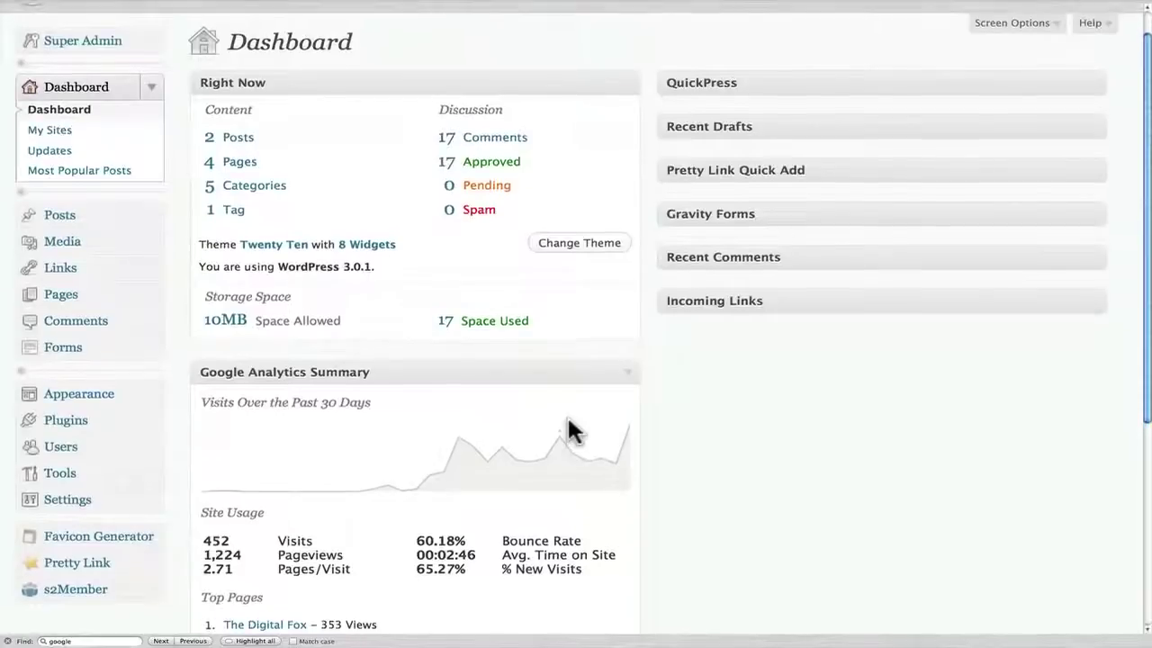
{"action": "scroll", "coordinate": [567, 419], "scroll_direction": "up", "scroll_amount": 1}
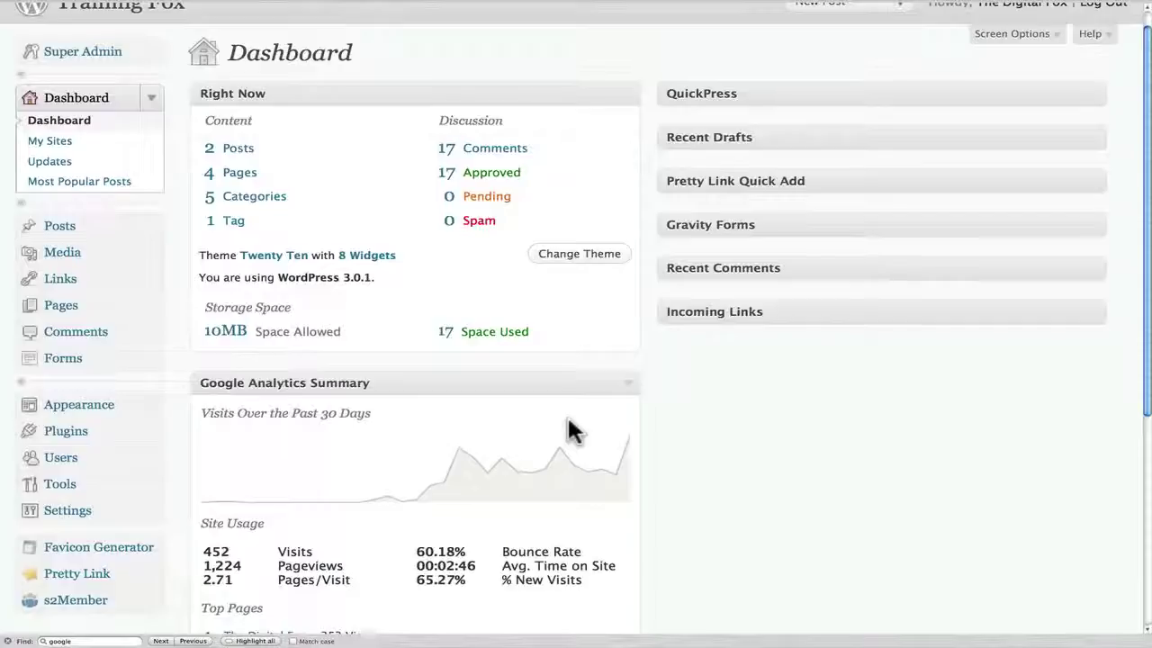
Step: Open the Google Analytics report for thedigitalfox.com, confirming its 452 visits
{"action": "mouse_move", "coordinate": [437, 142]}
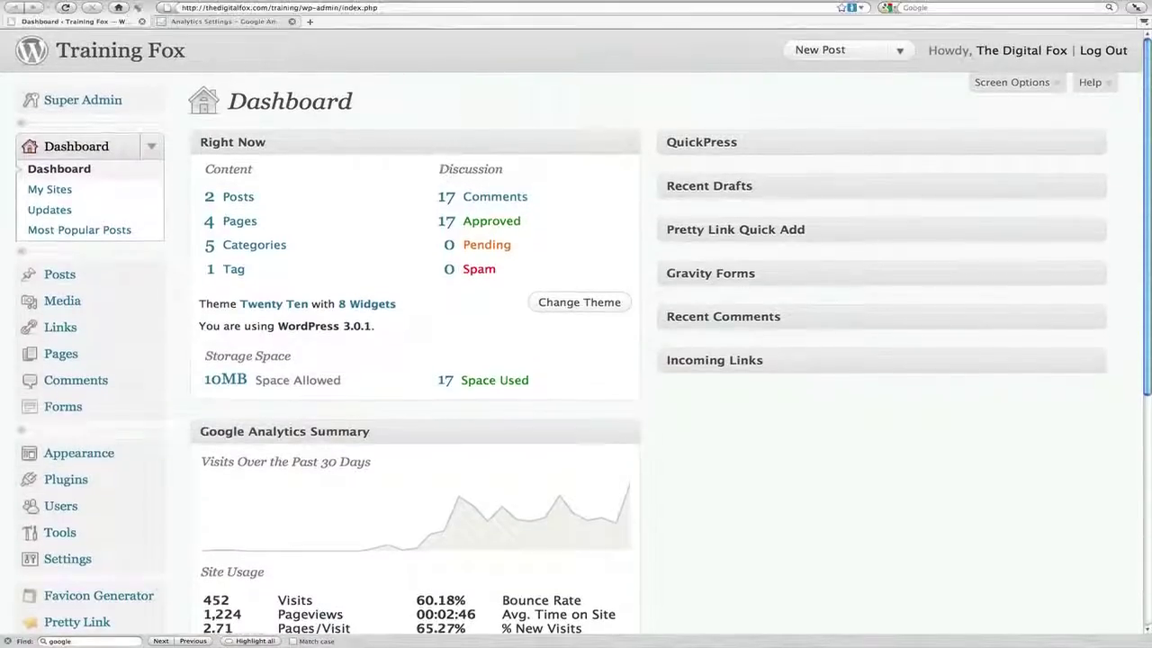
{"action": "left_click", "coordinate": [262, 24]}
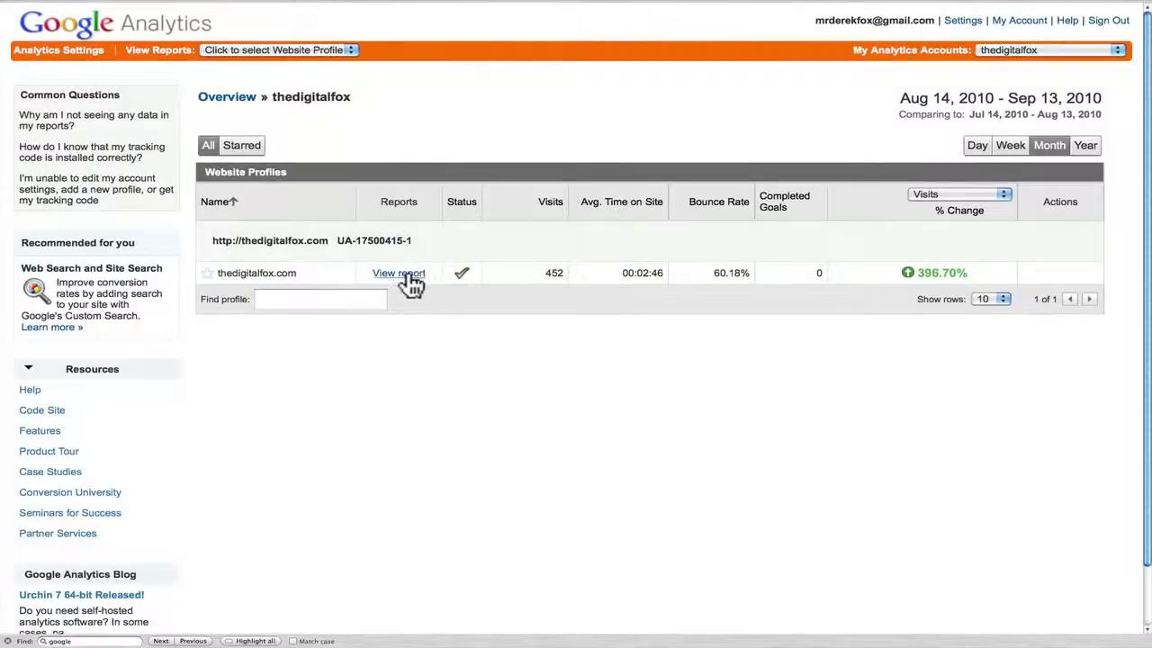
{"action": "left_click", "coordinate": [405, 275]}
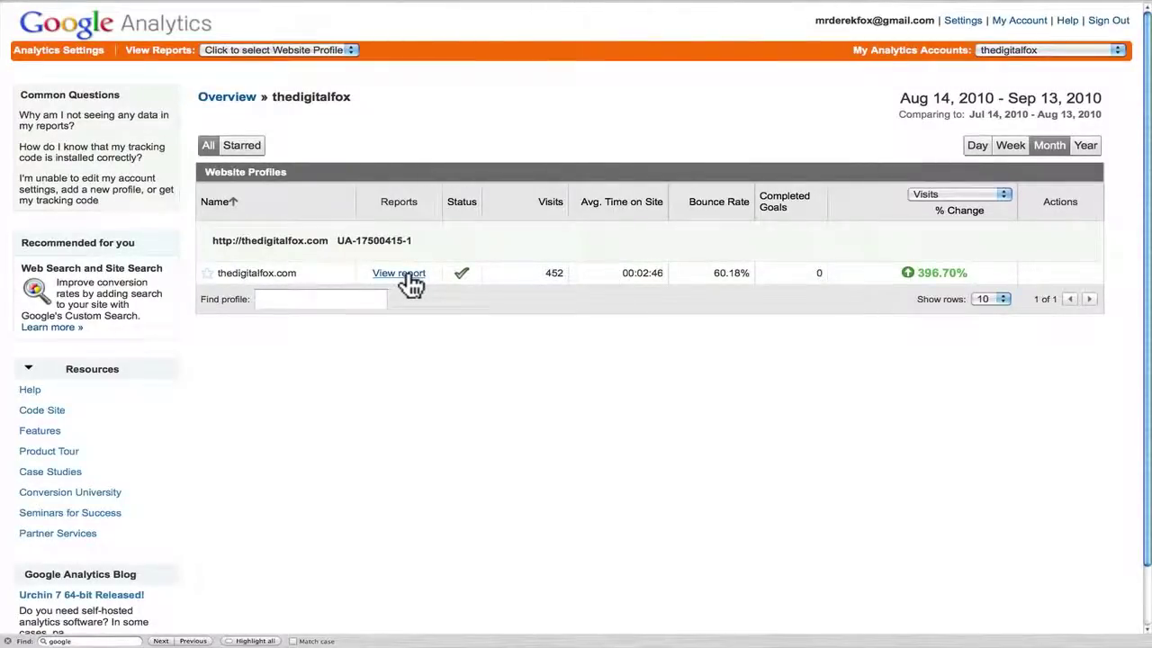